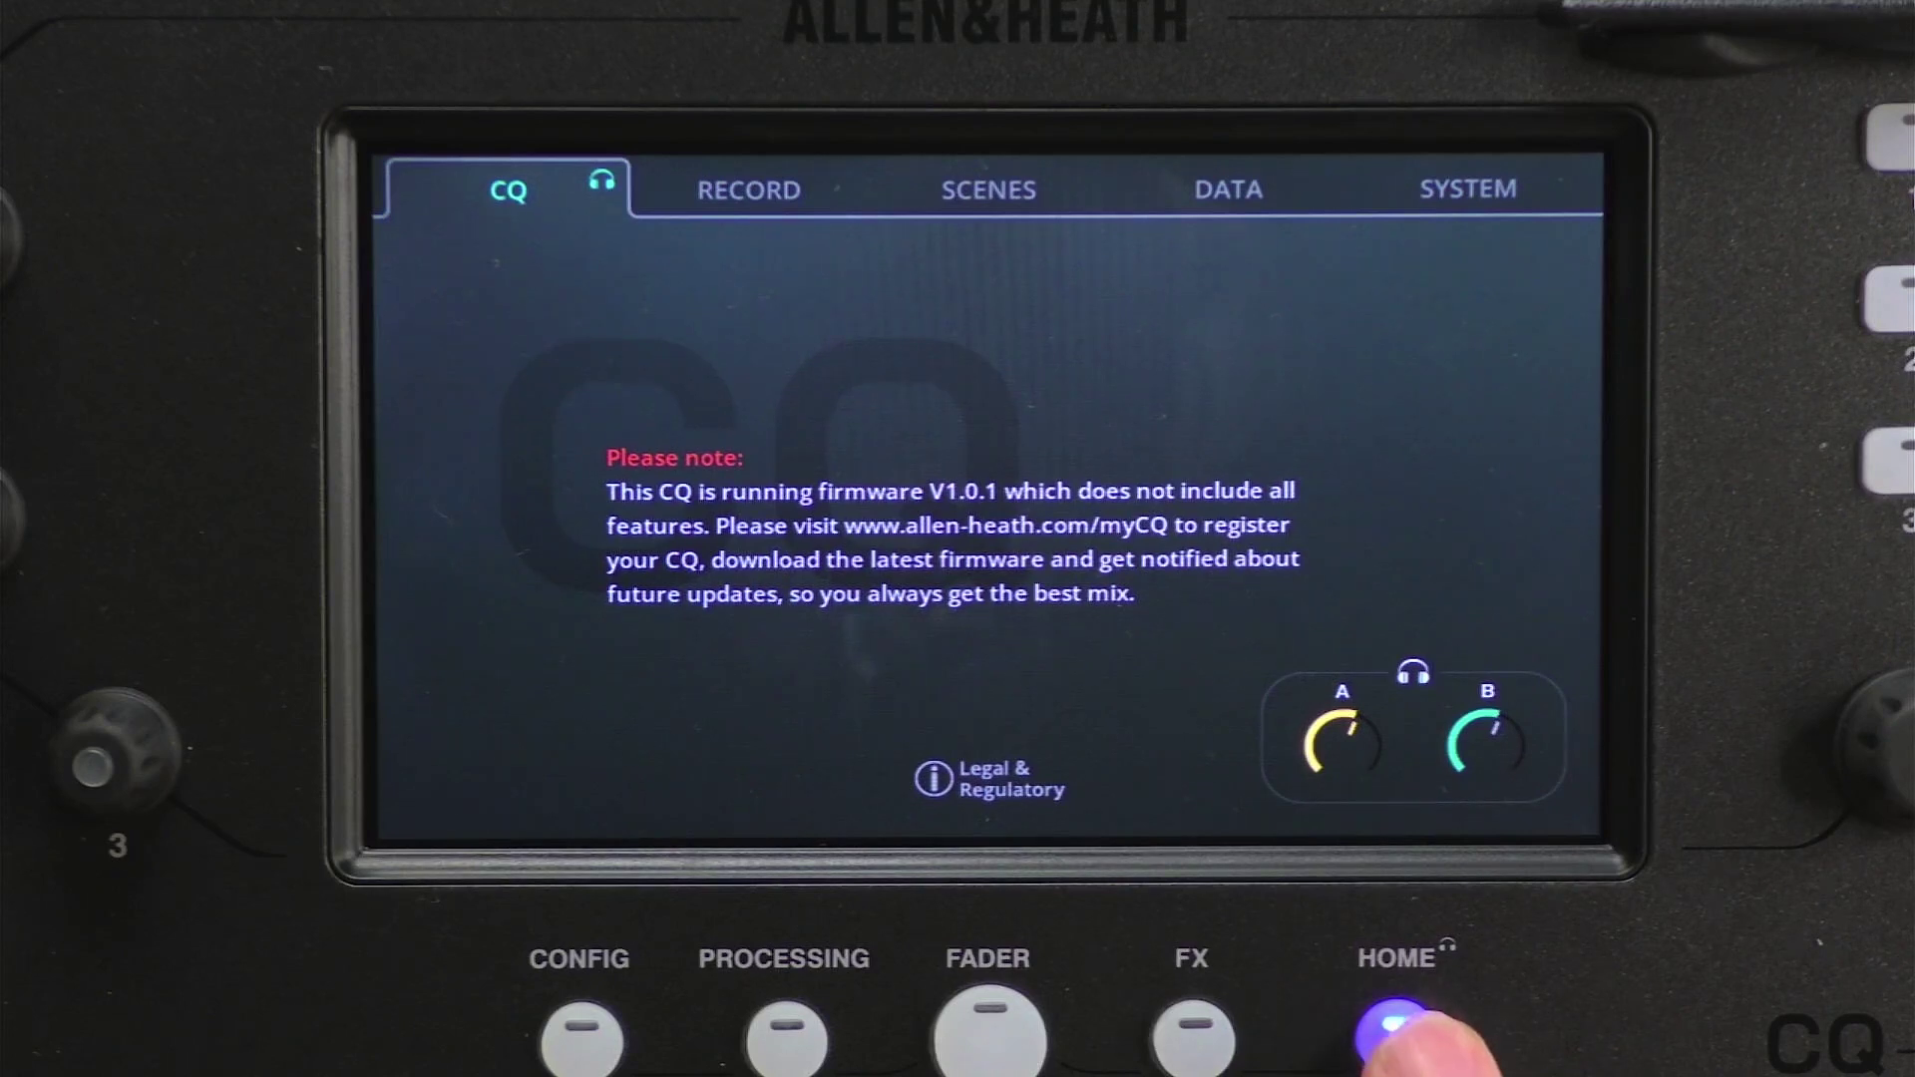
# Format the USB drive from the SYSTEM USB/SD page so it shows Ready with 14.4 GB free.
pyautogui.click(1563, 195)
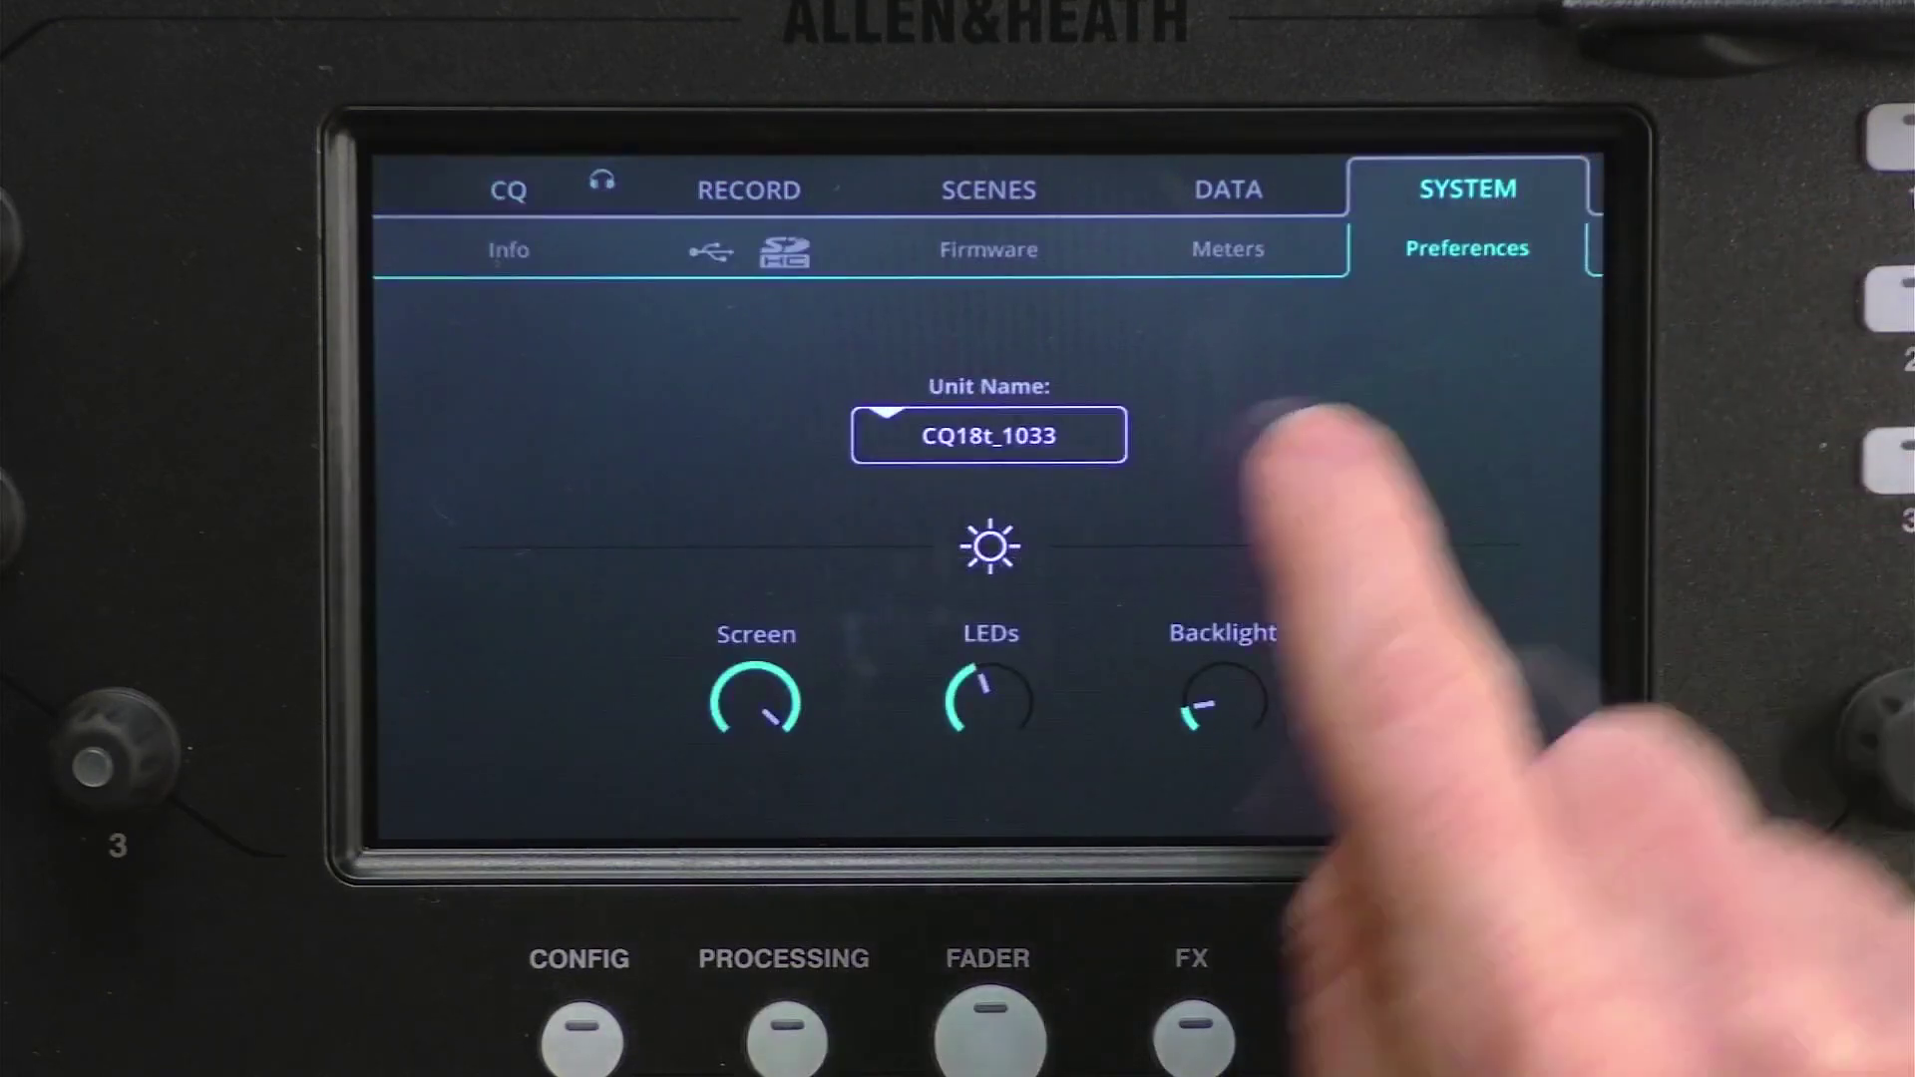
pyautogui.click(749, 250)
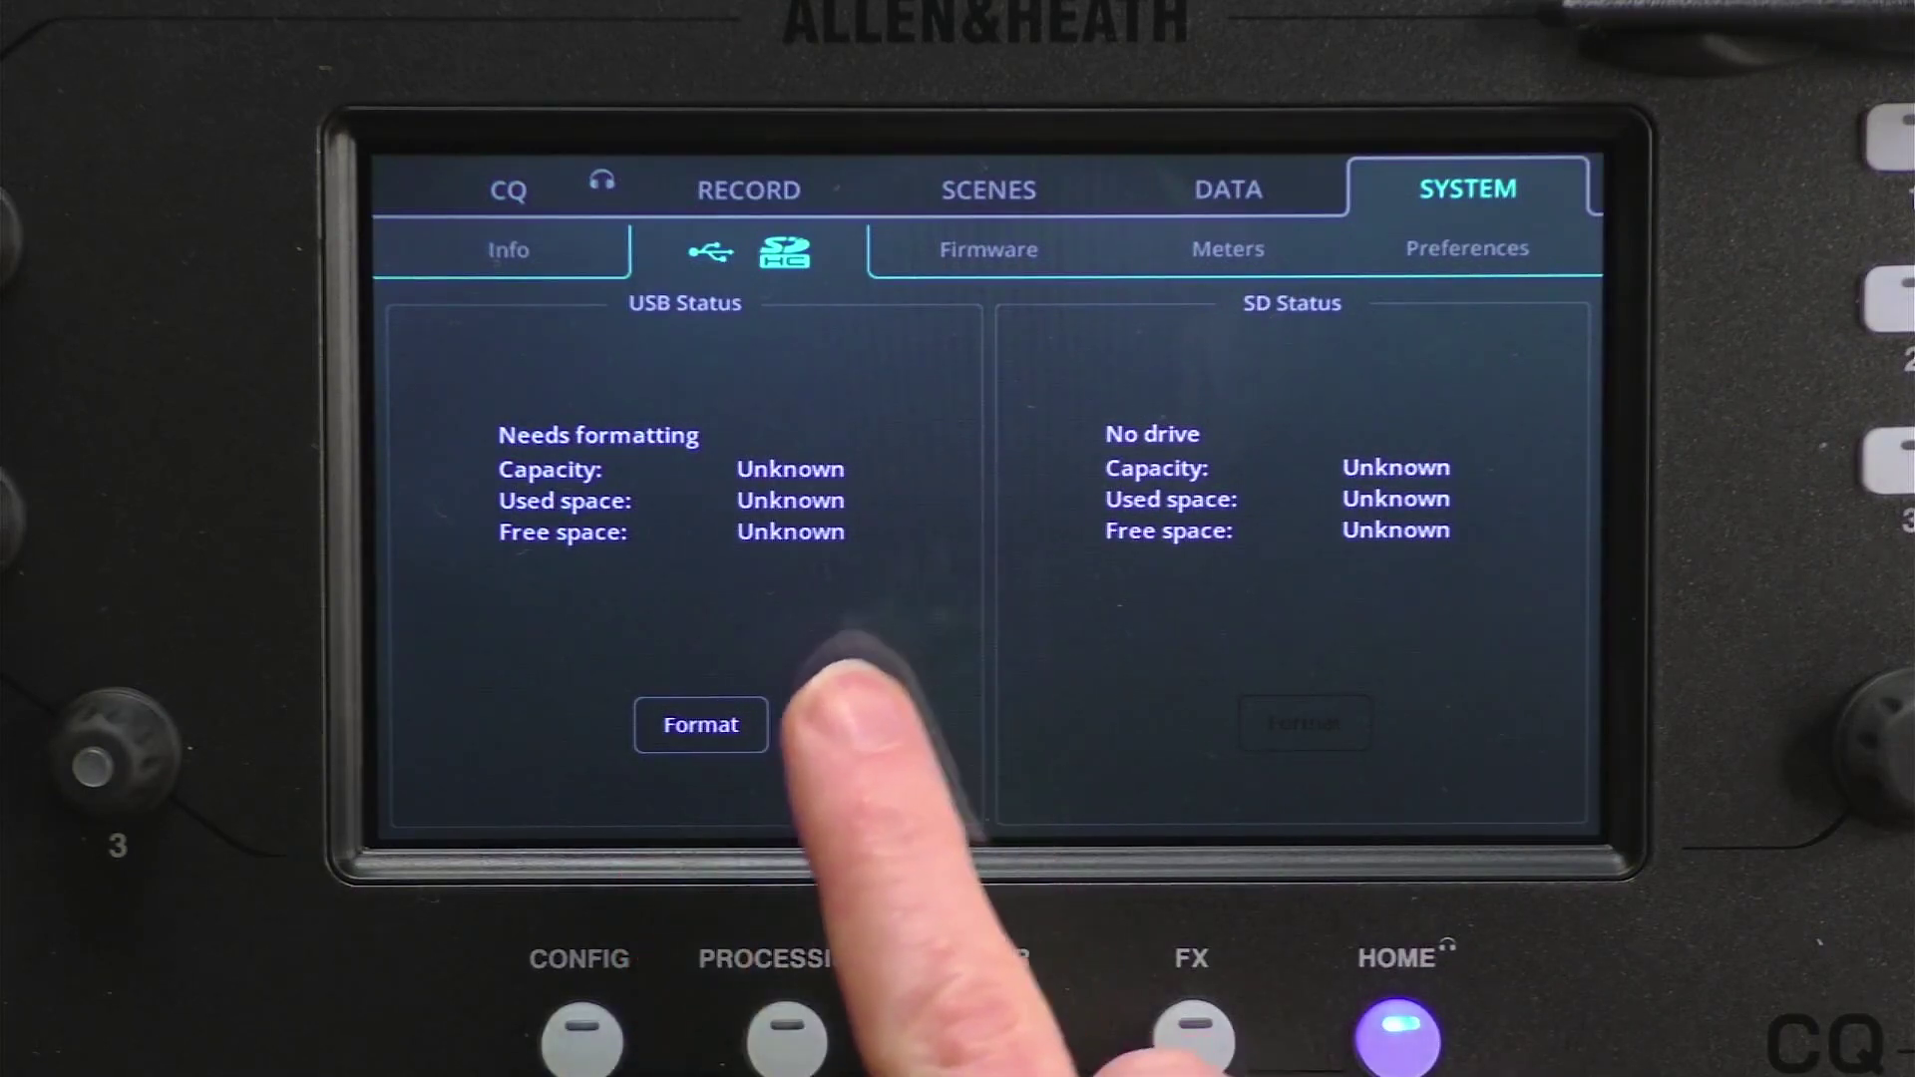
pyautogui.click(700, 725)
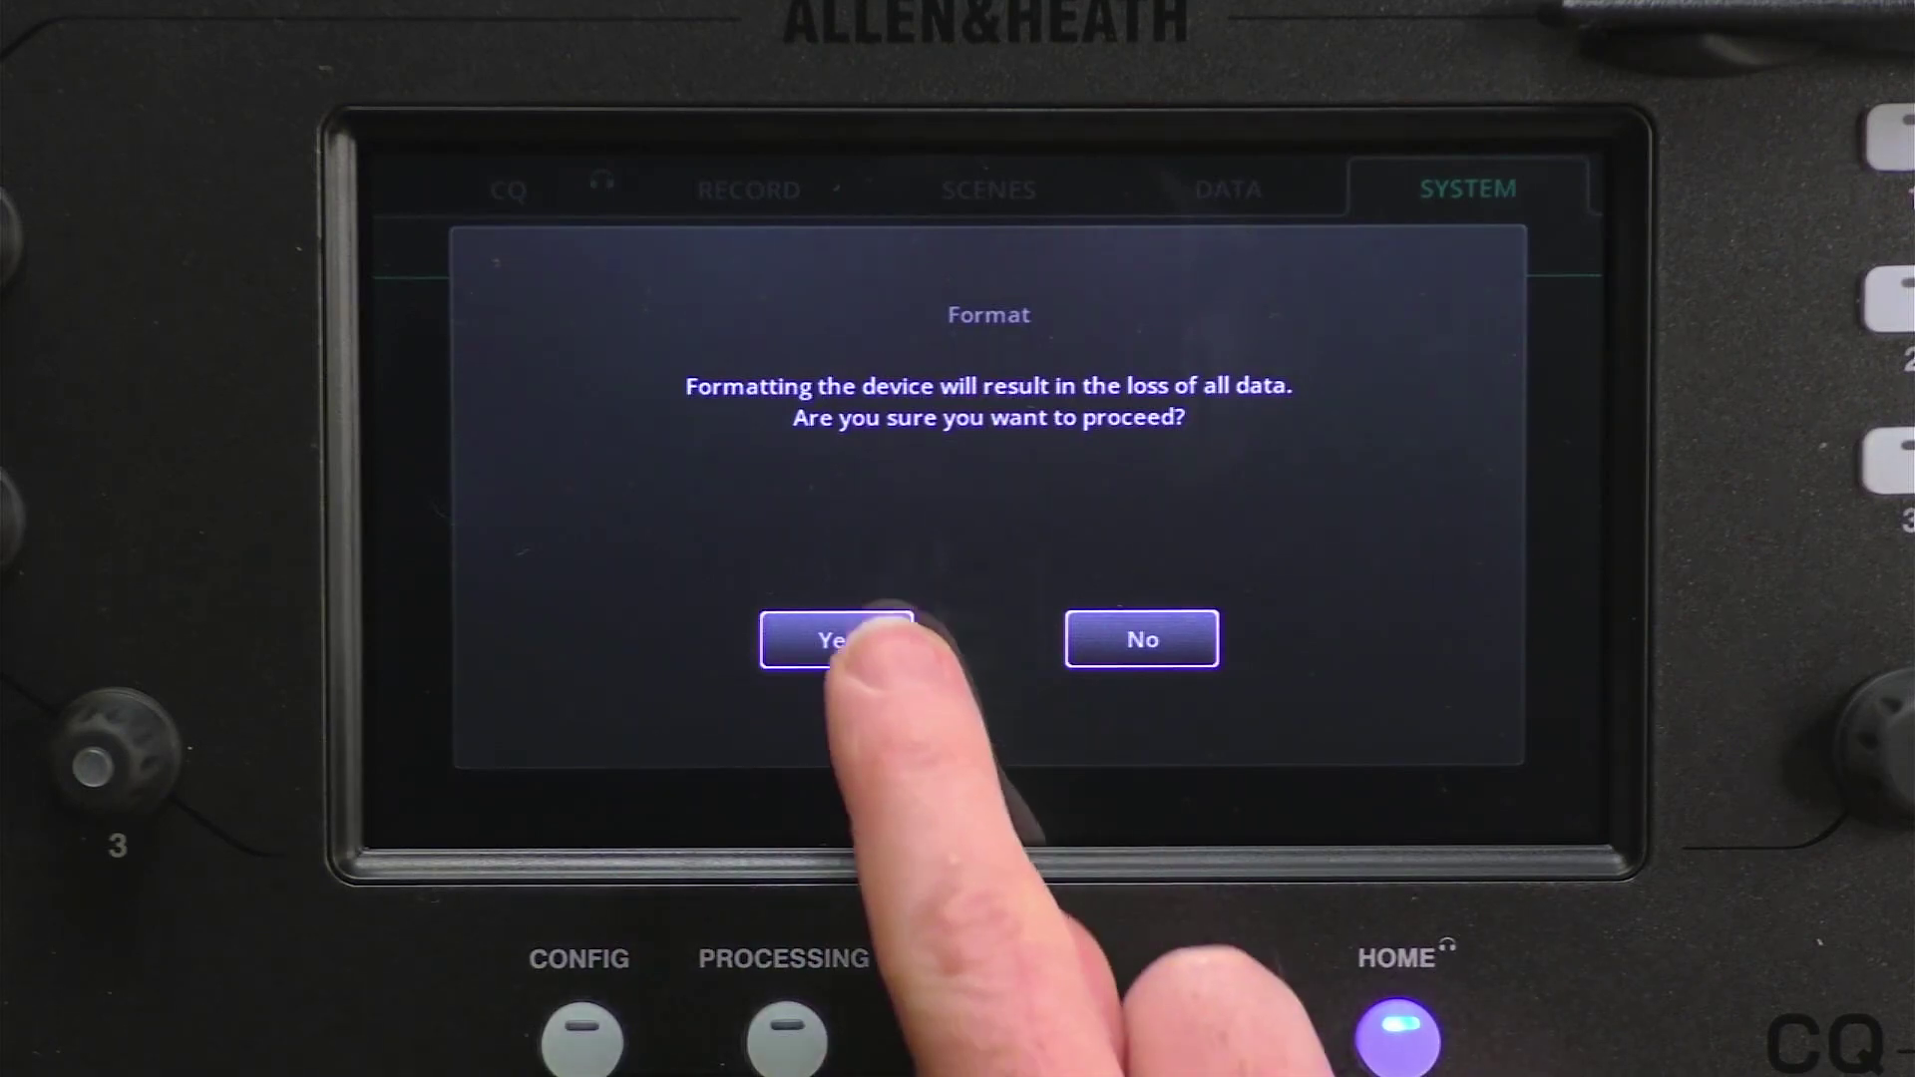
pyautogui.click(835, 639)
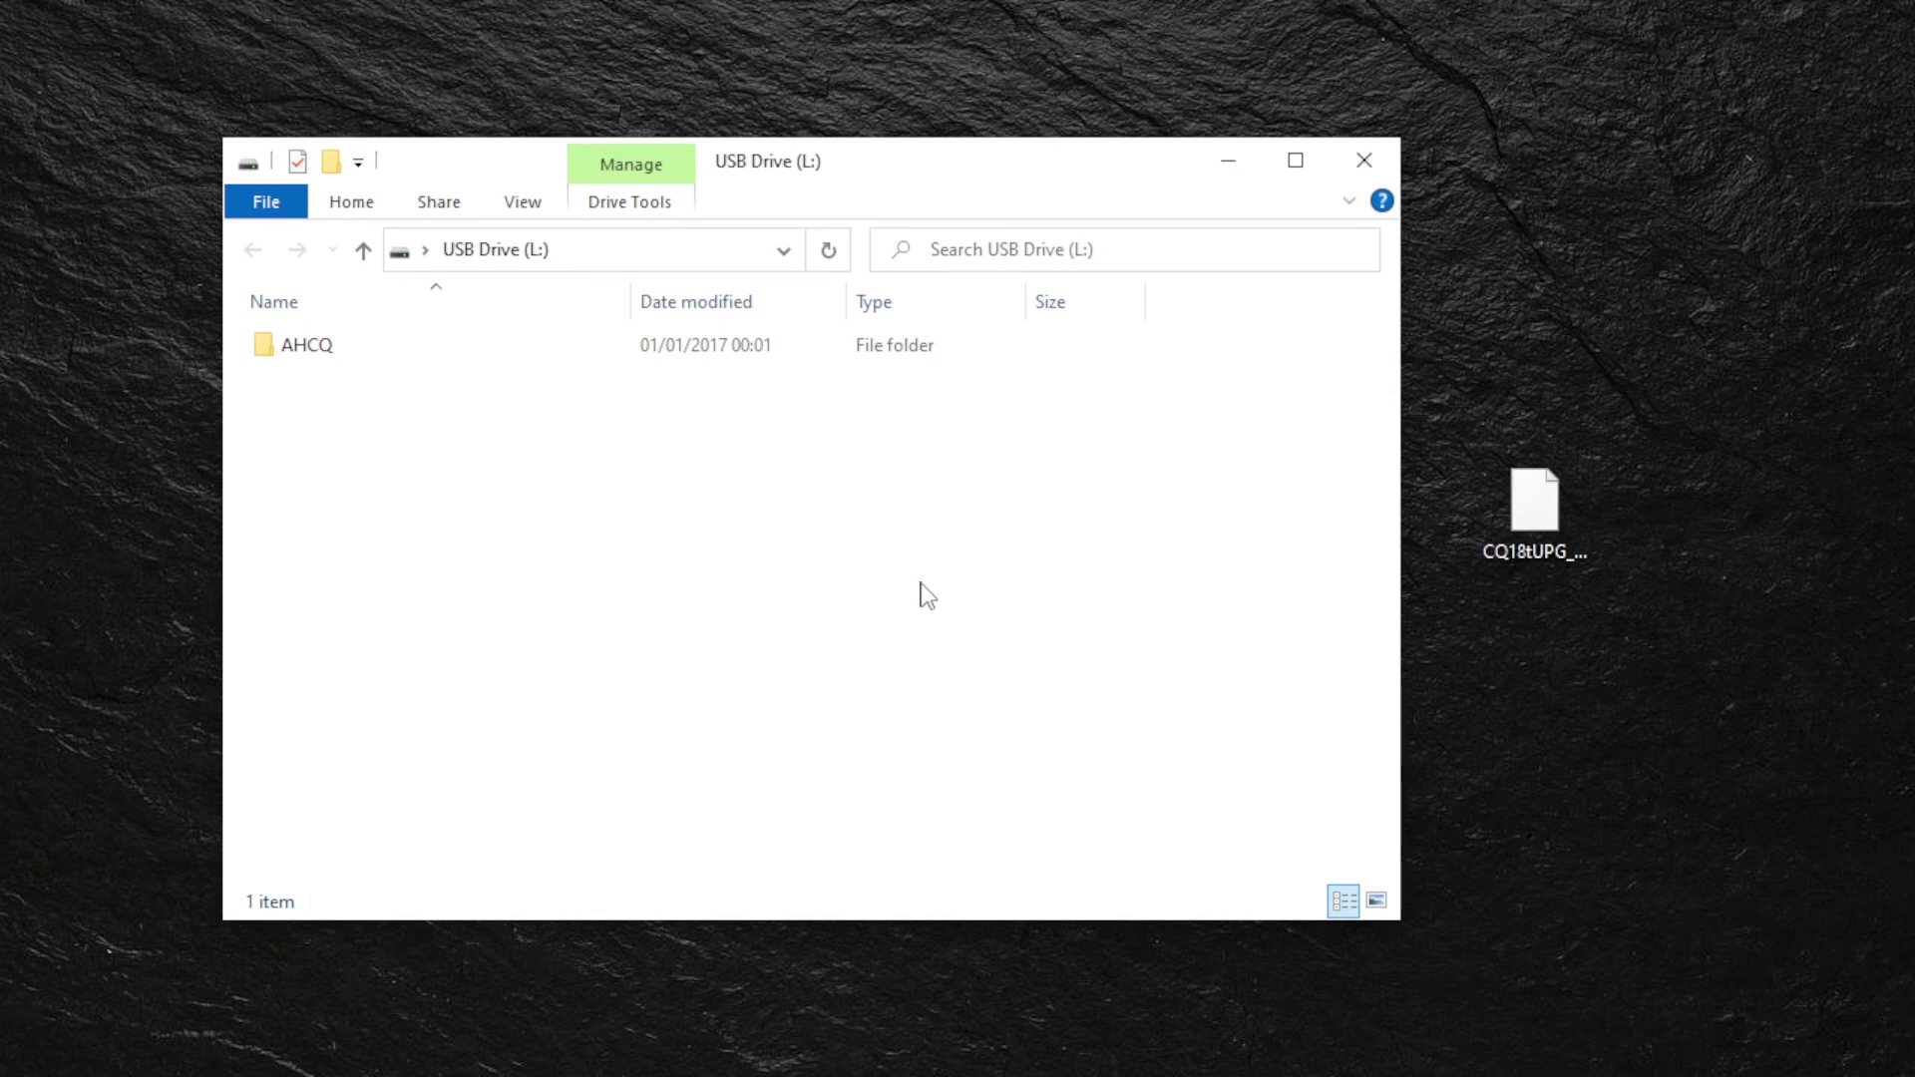
# Copy CQ18tUPG_1_1_0_r3553.bin from the desktop onto USB Drive (L:).
pyautogui.click(1521, 509)
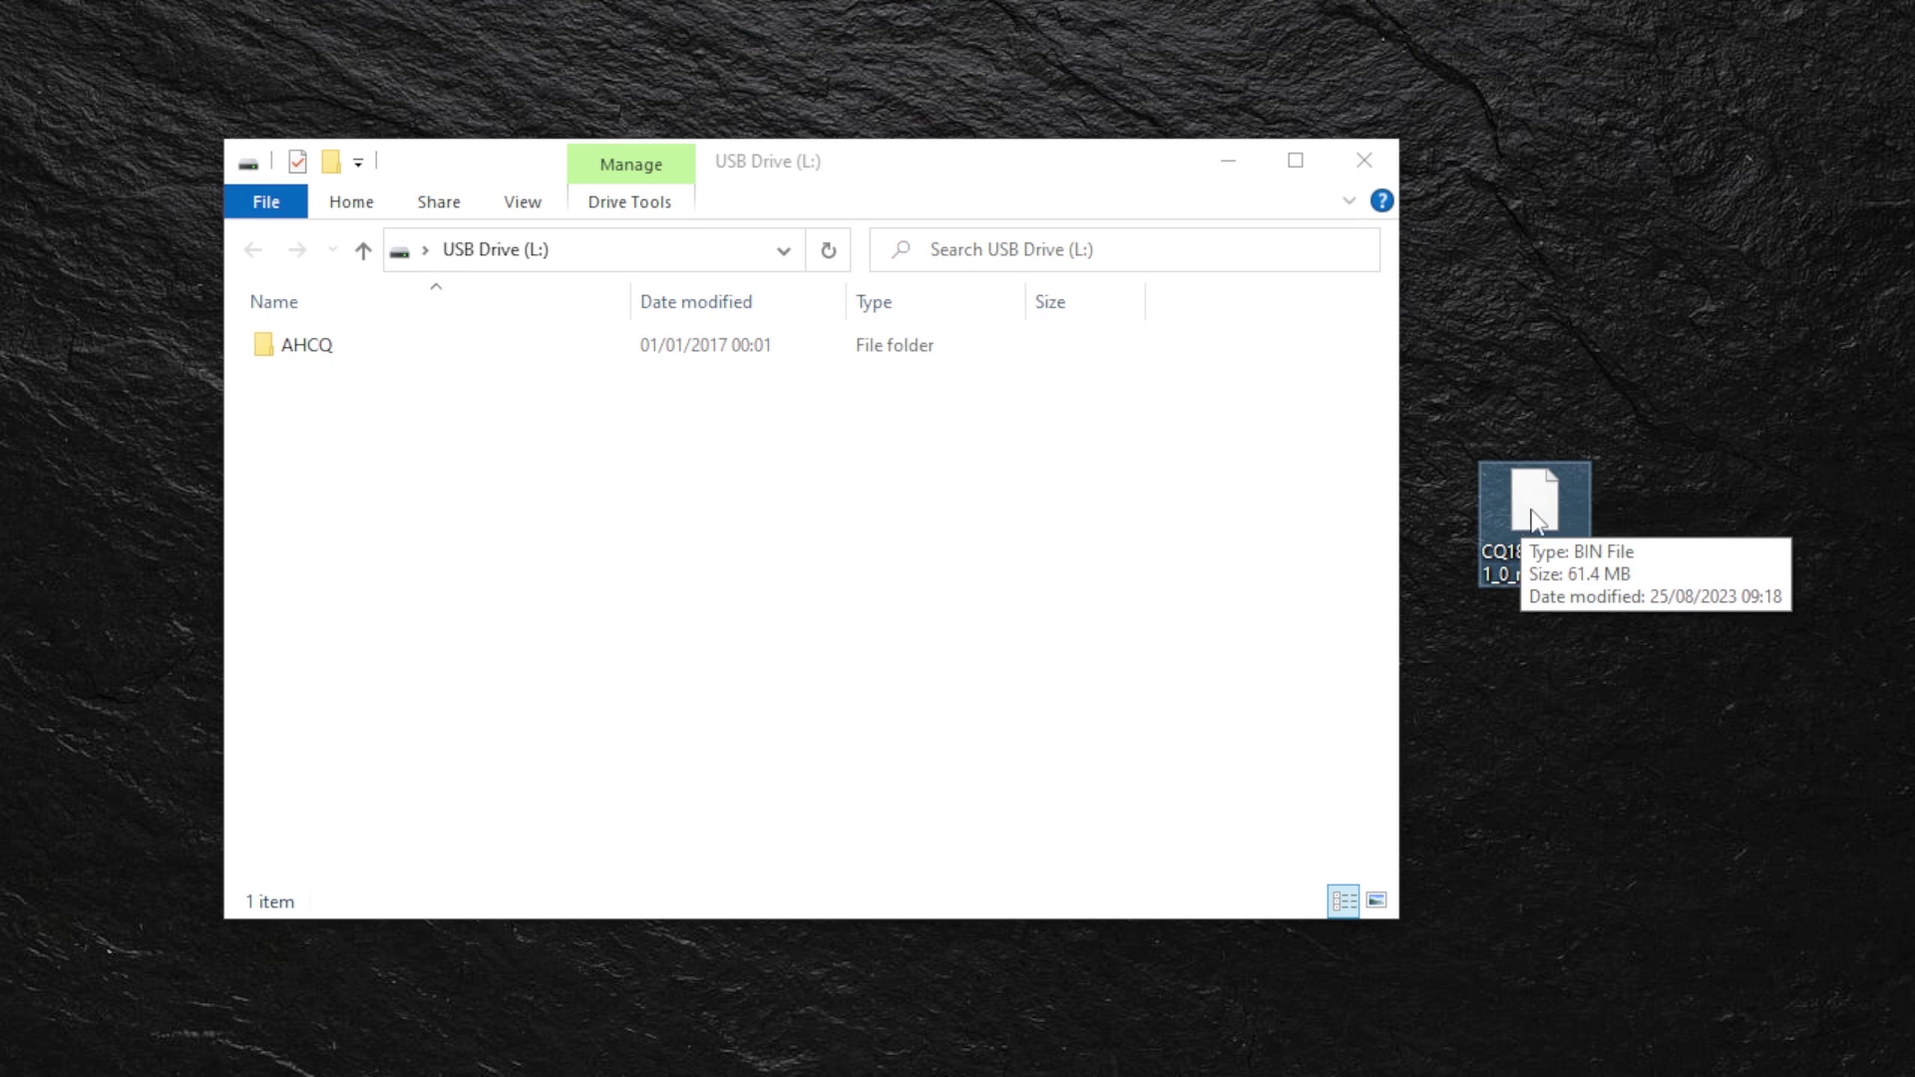
pyautogui.moveTo(1522, 517); pyautogui.dragTo(630, 534)
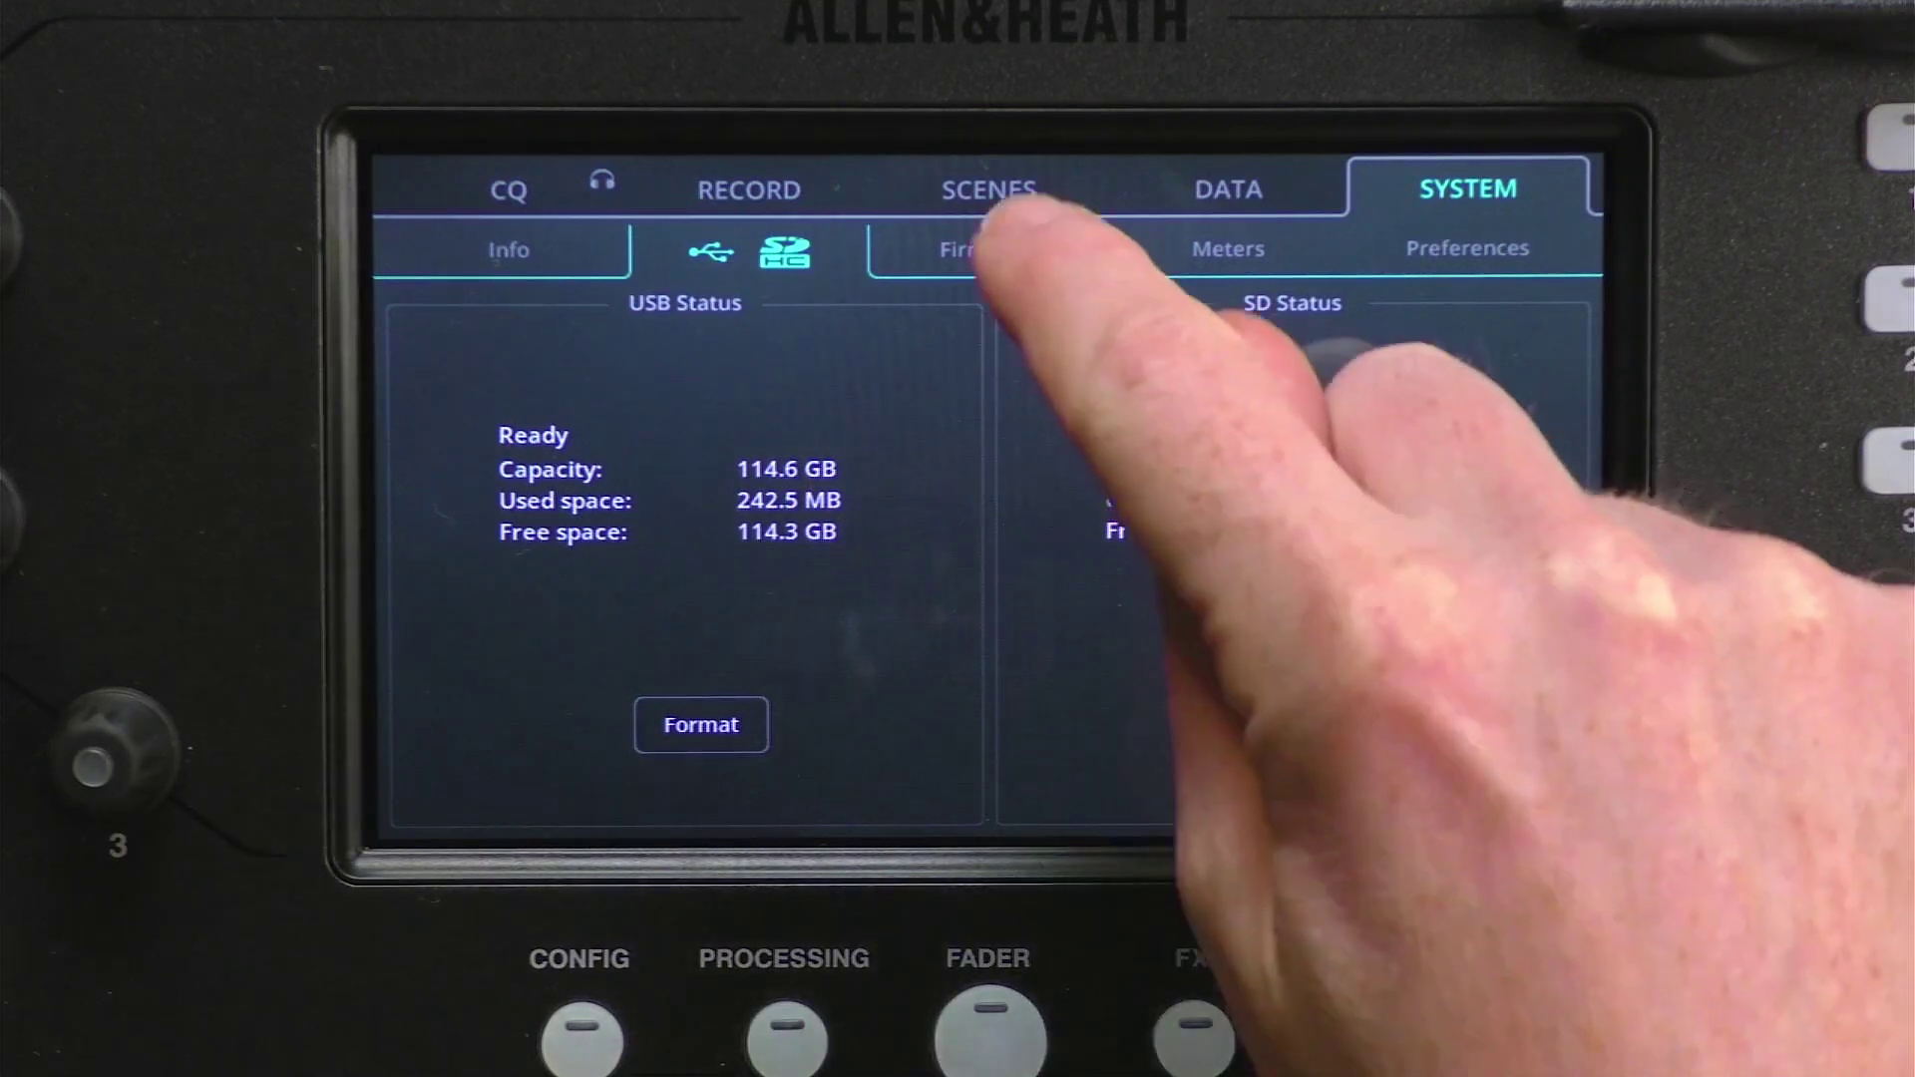
# Install firmware V1.1.0 from the USB drive over V1.0.1 on the Firmware page.
pyautogui.click(987, 249)
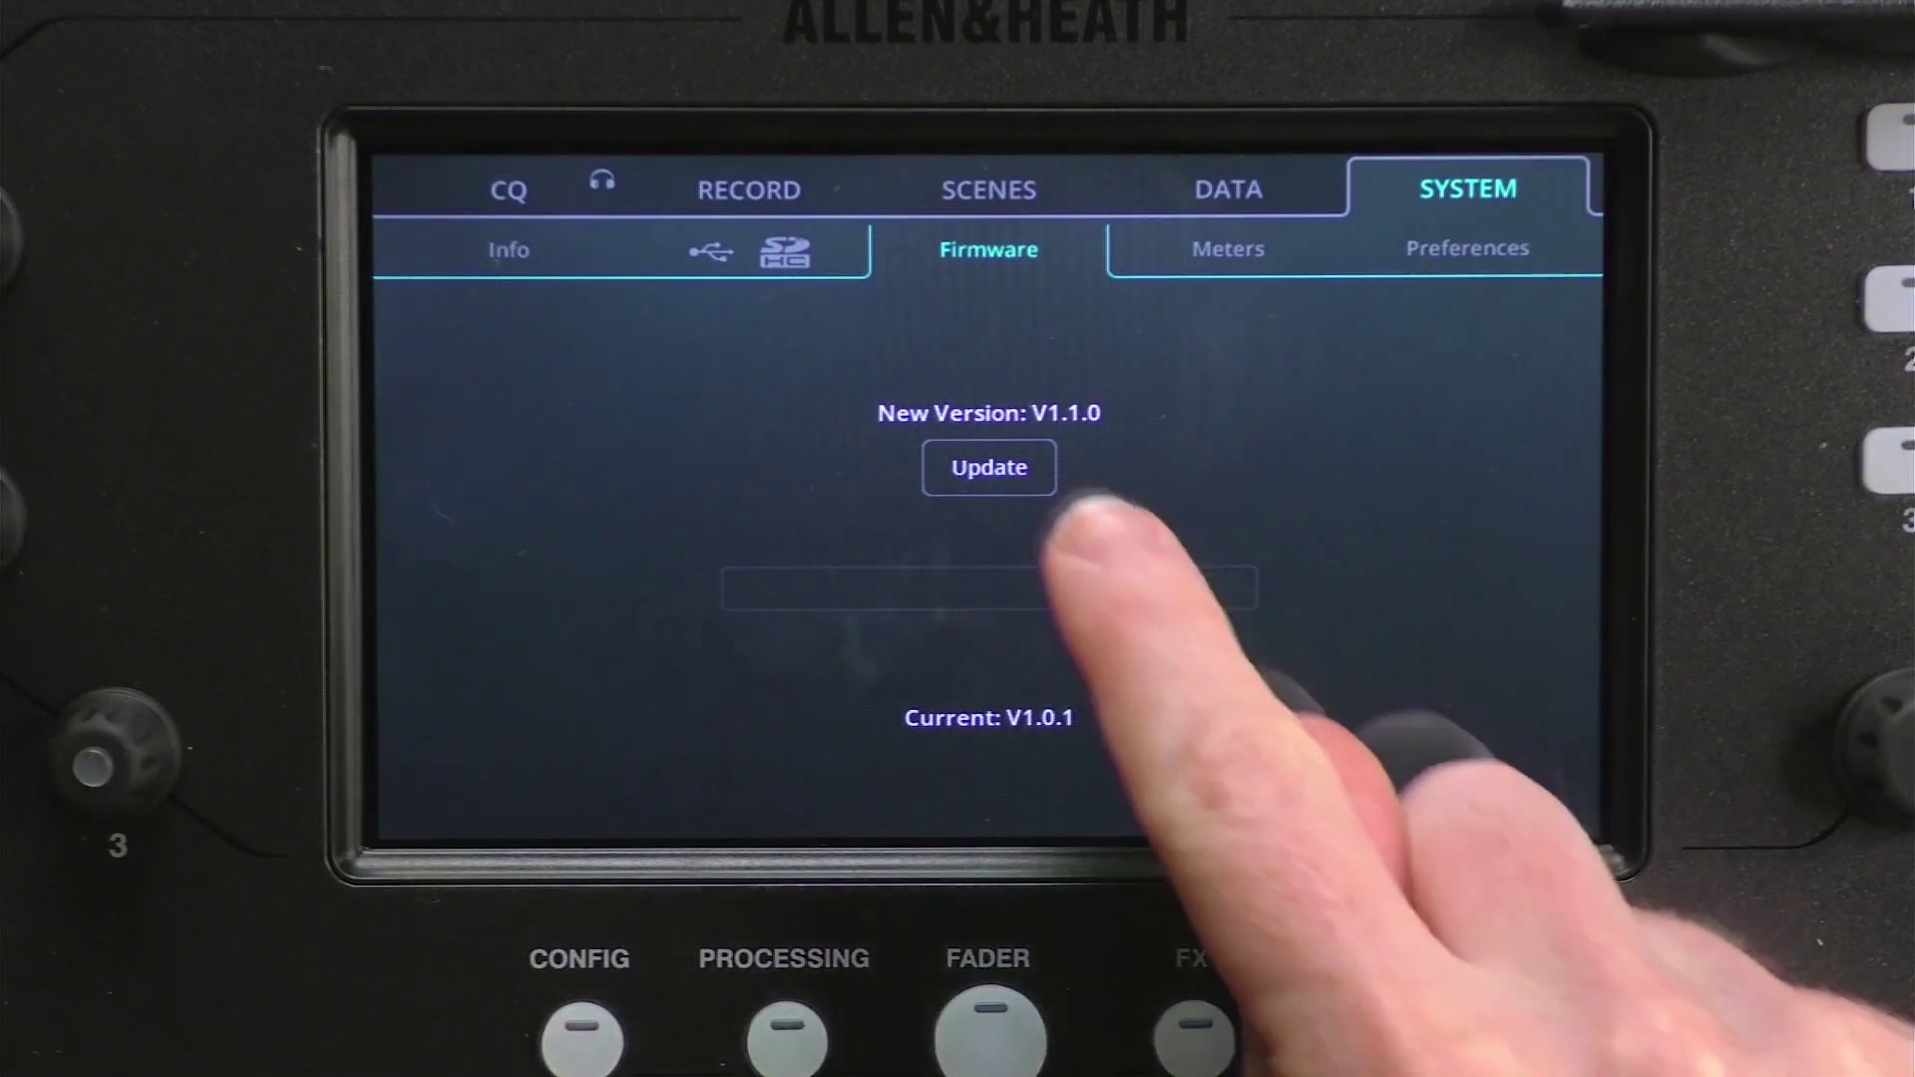
pyautogui.click(989, 468)
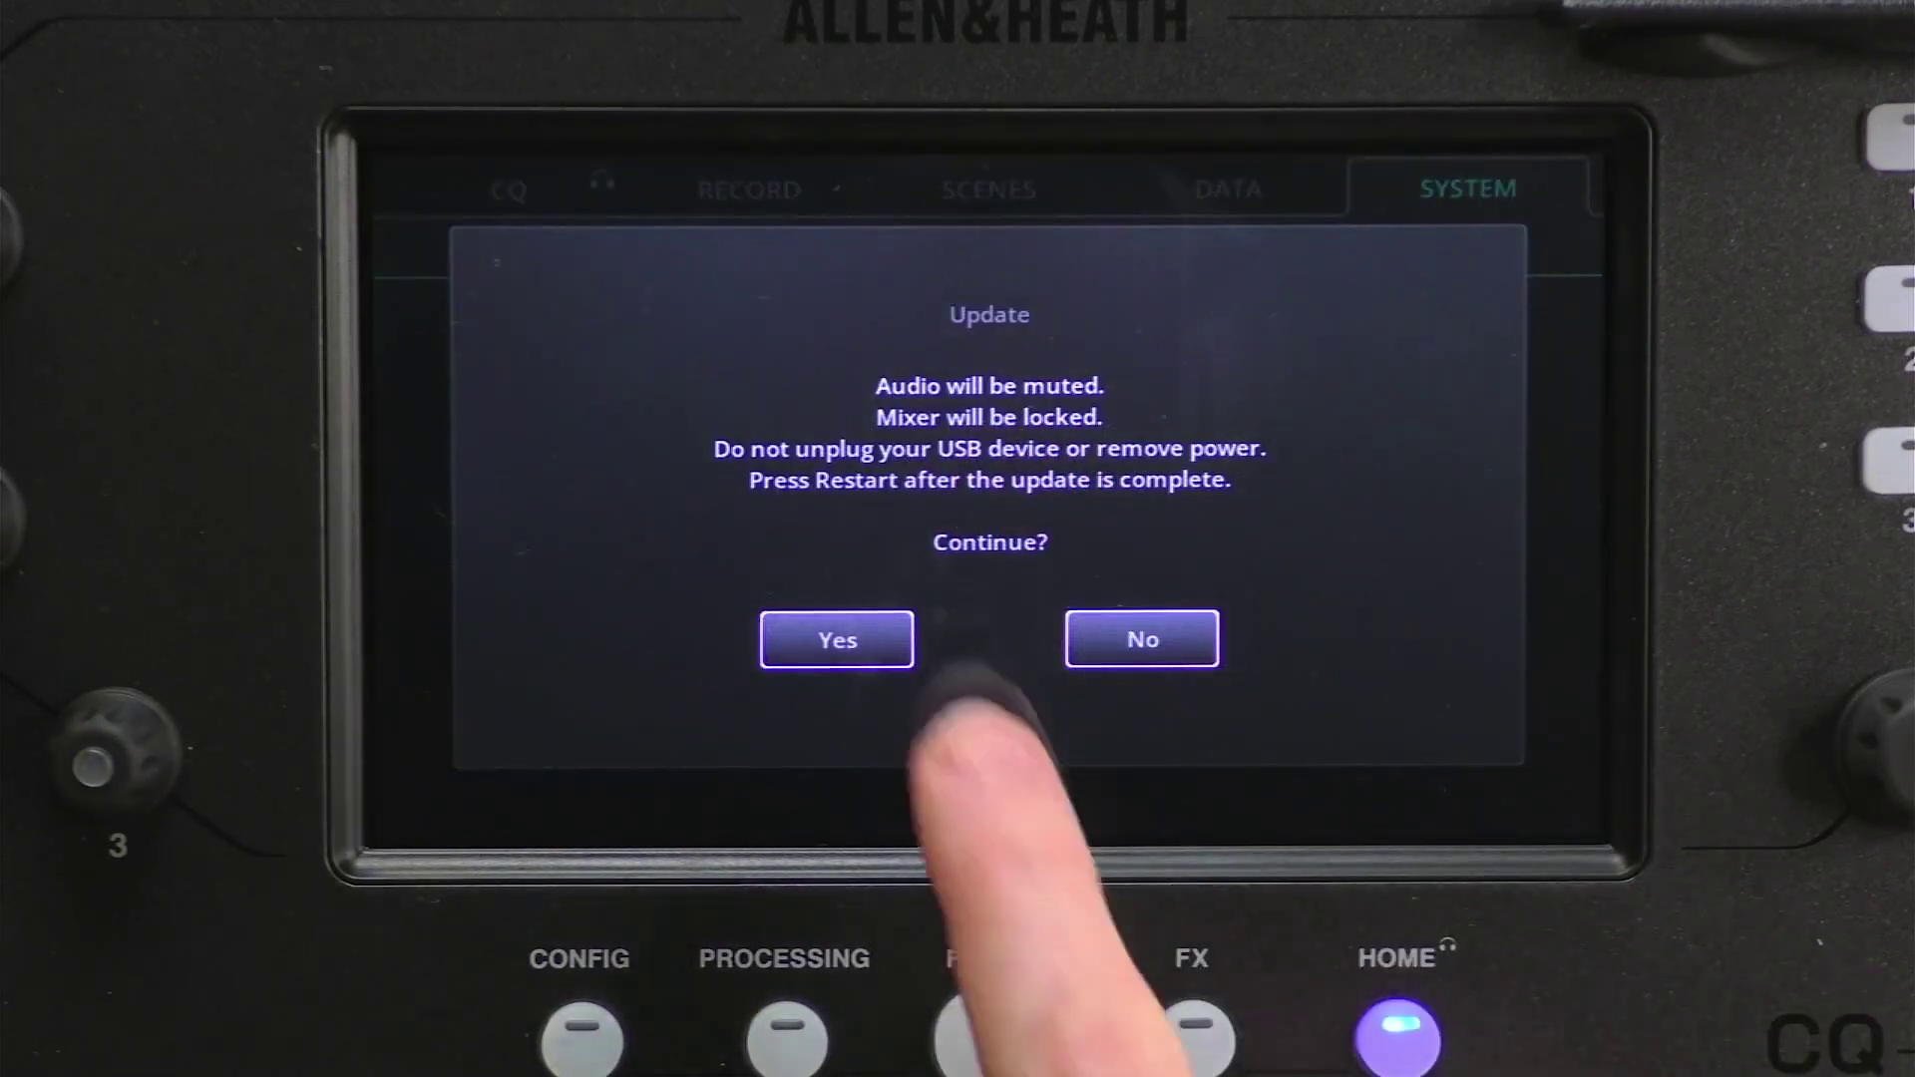
pyautogui.click(838, 639)
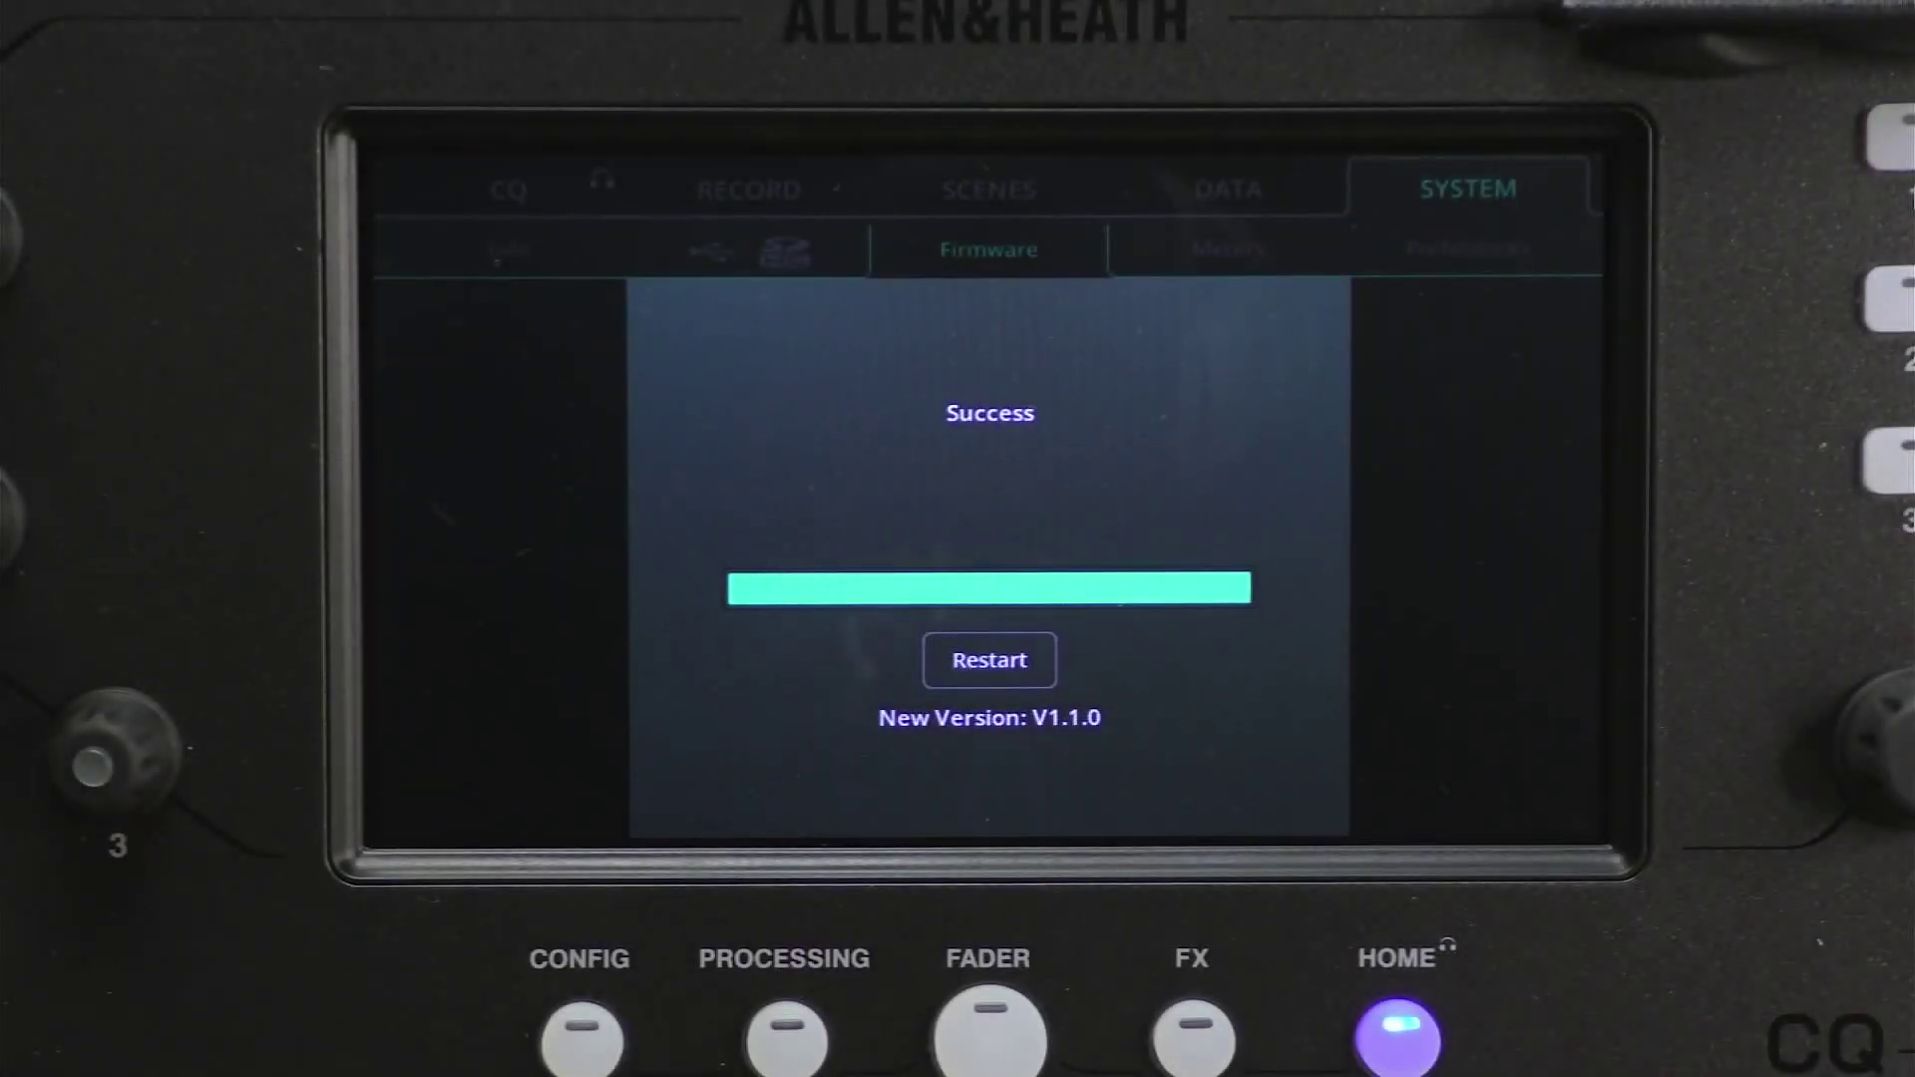
# Restart the mixer and check System Info shows firmware version 1.1.0 r3544.
pyautogui.click(989, 659)
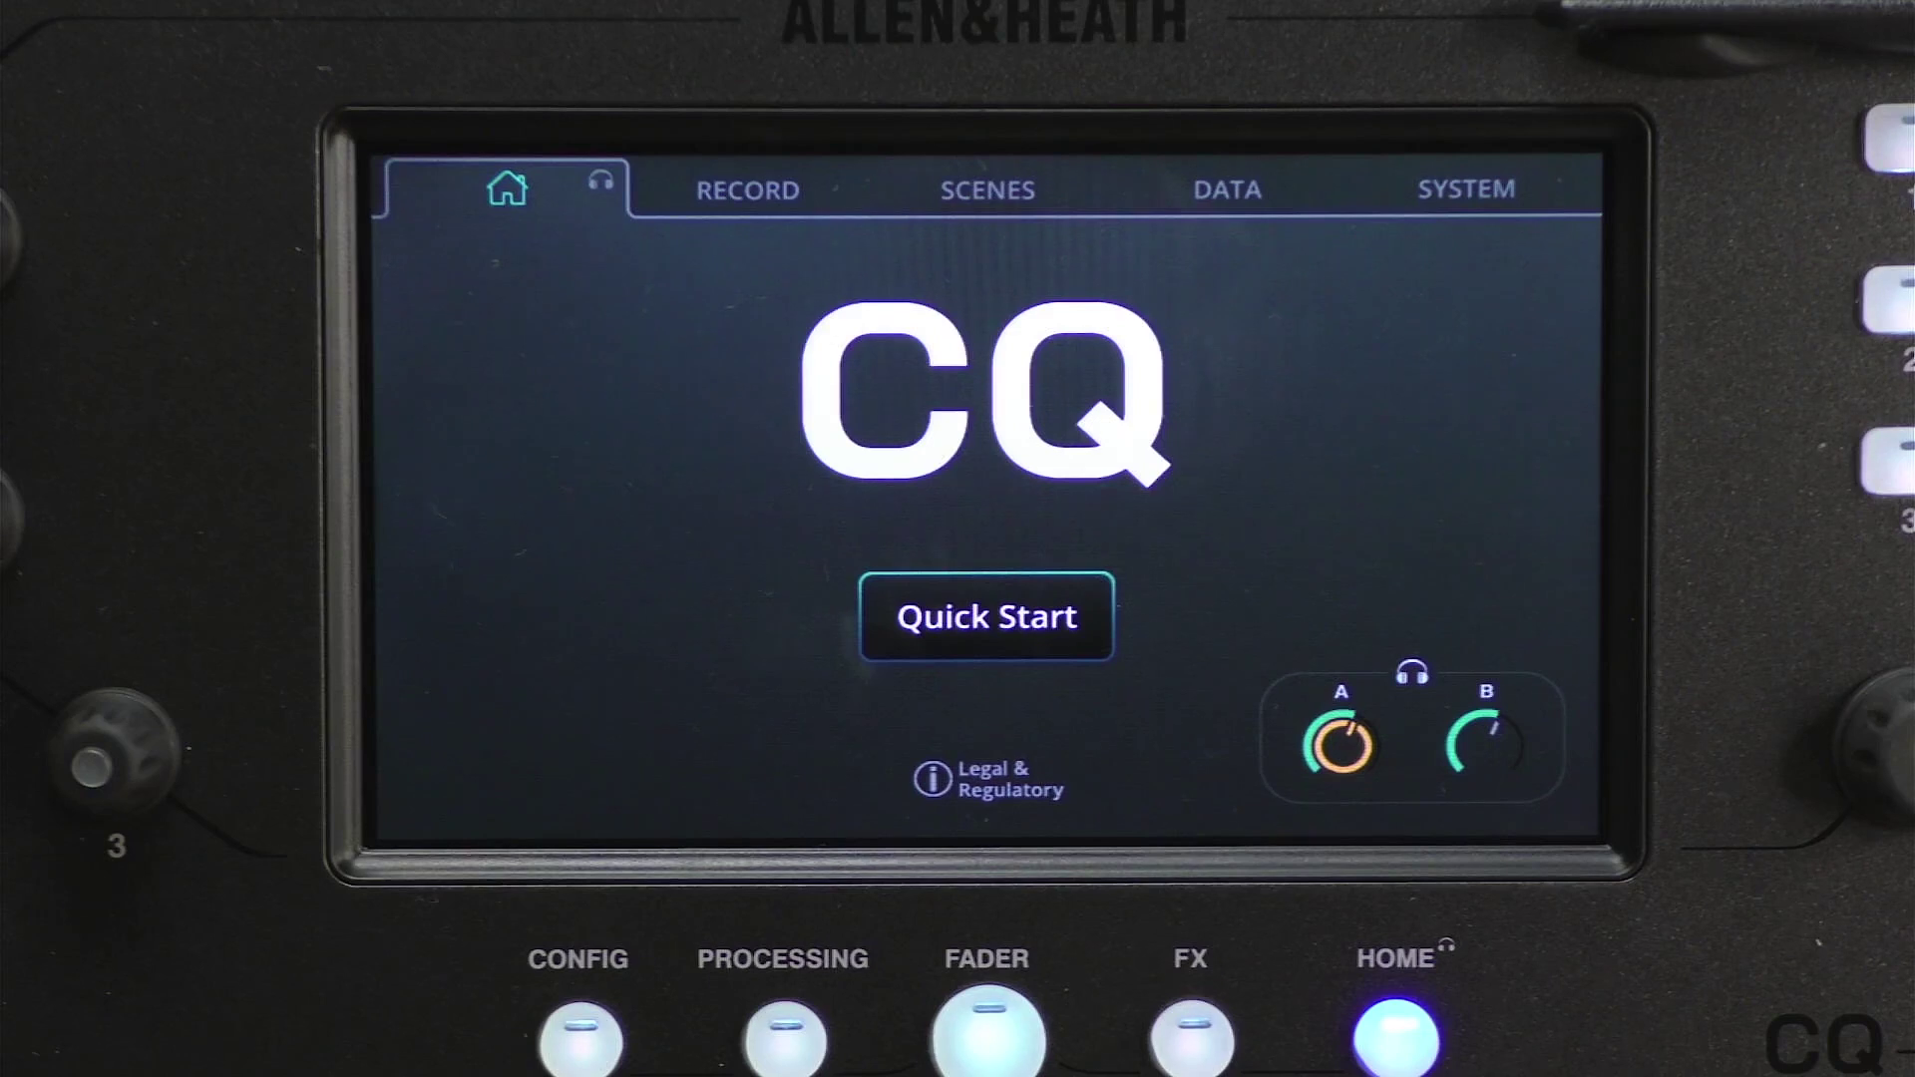
pyautogui.click(1467, 189)
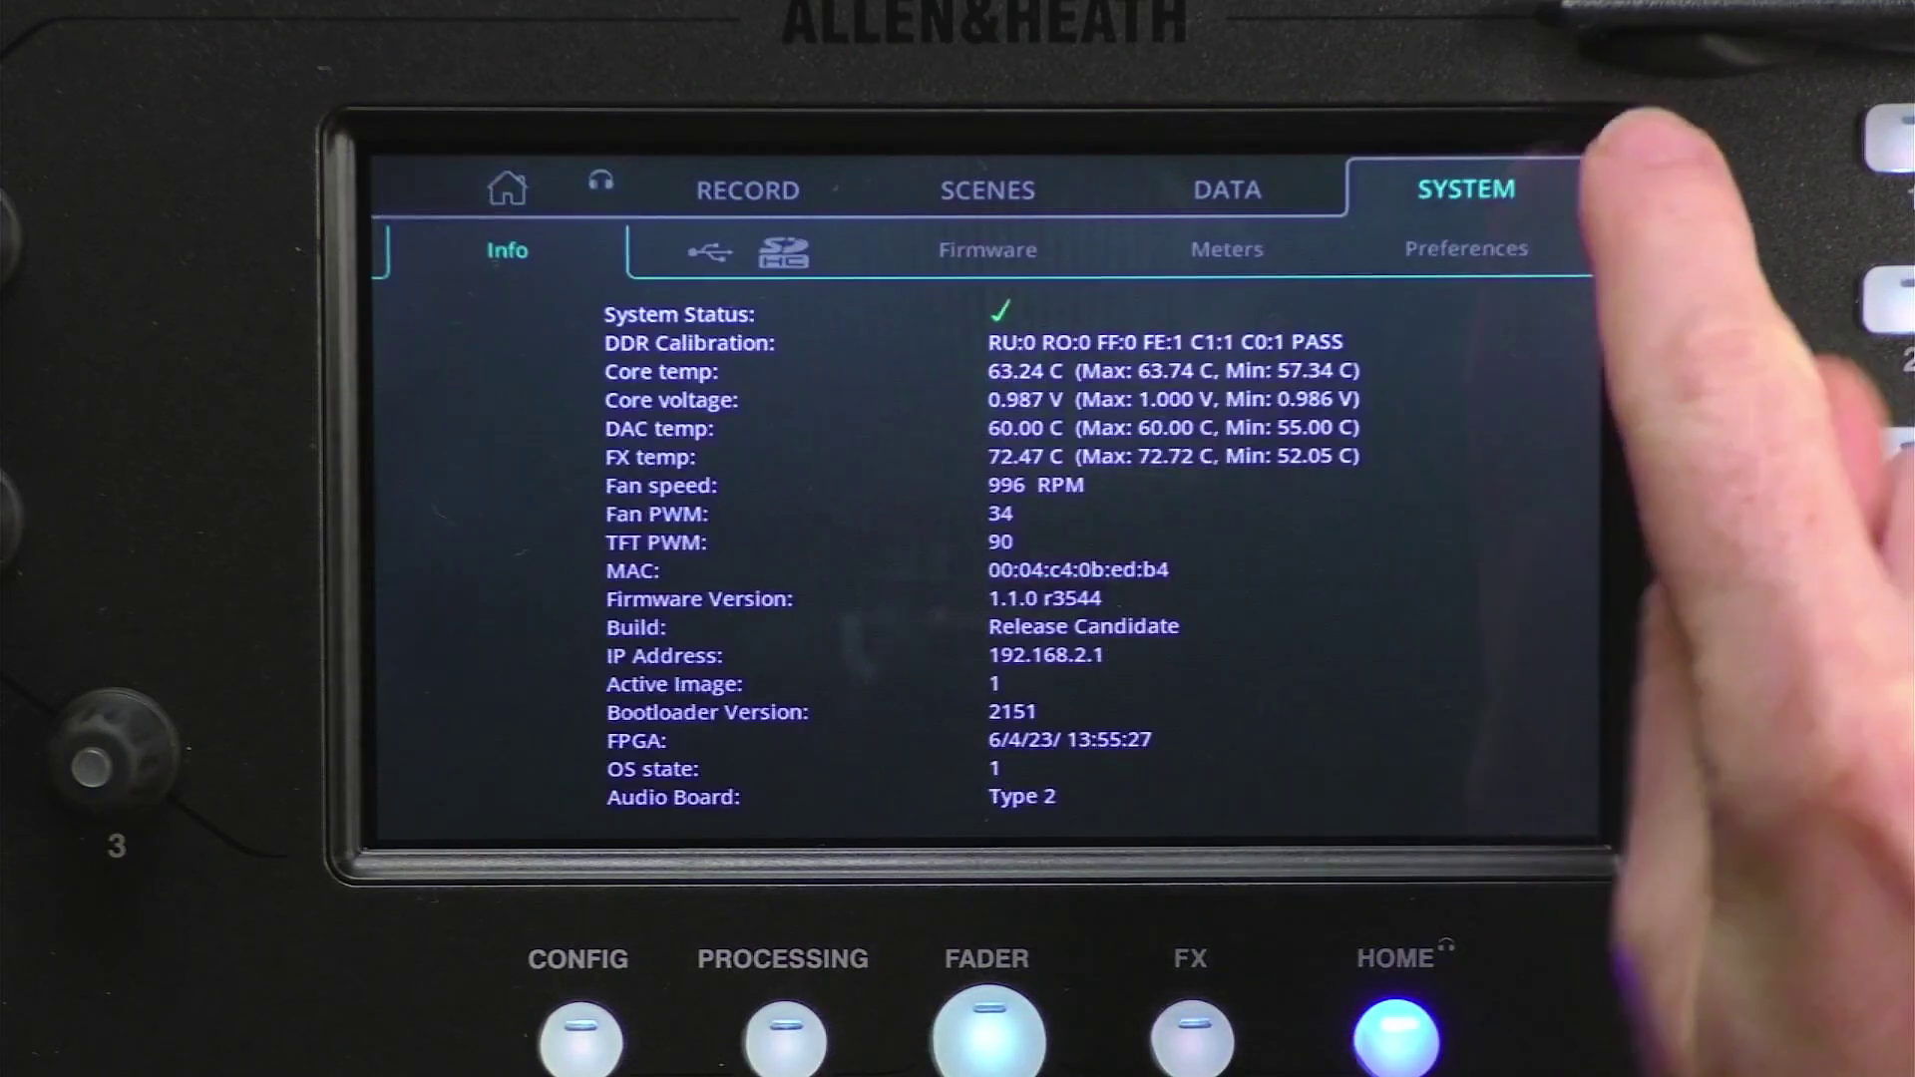